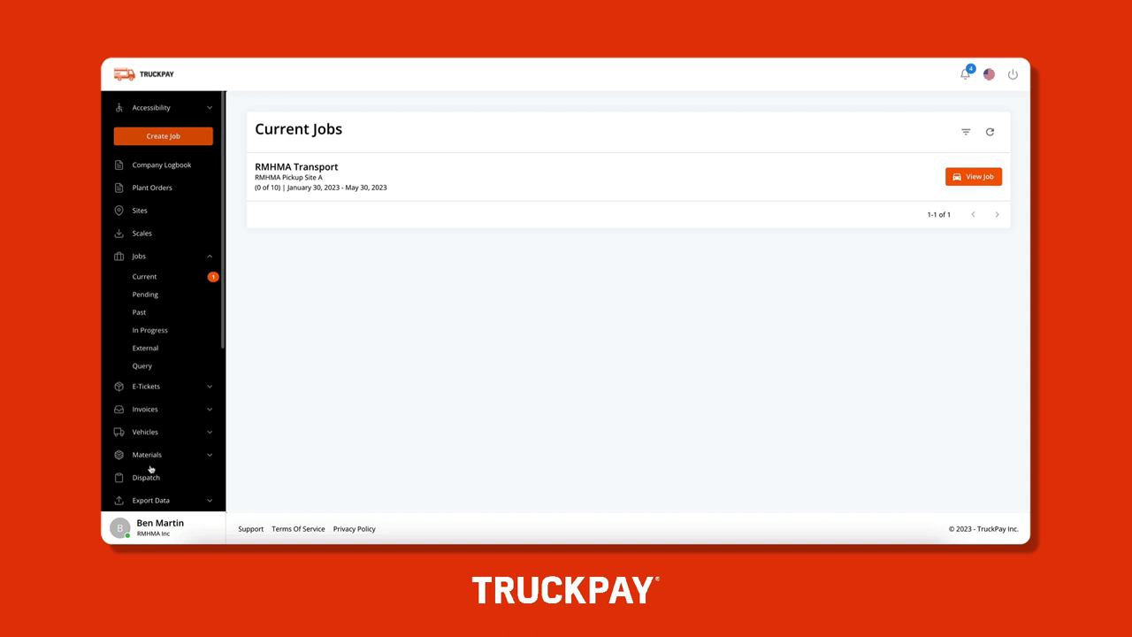
Go to the Vehicles > List page showing the company trucks, such as Truck 1288 and 6745
left_click(156, 434)
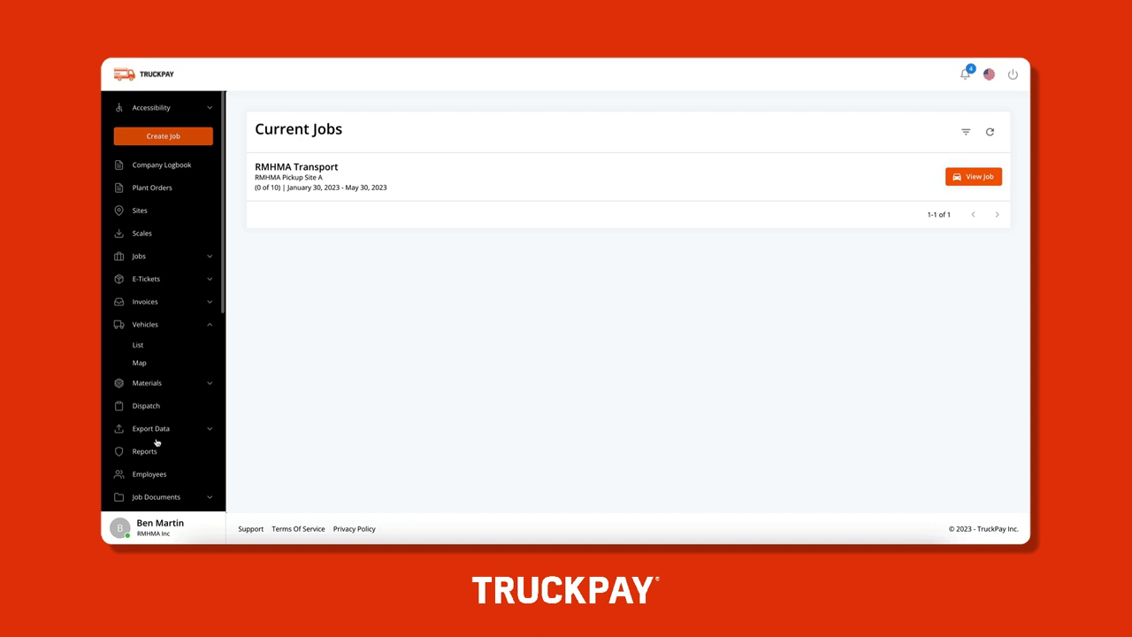
left_click(153, 346)
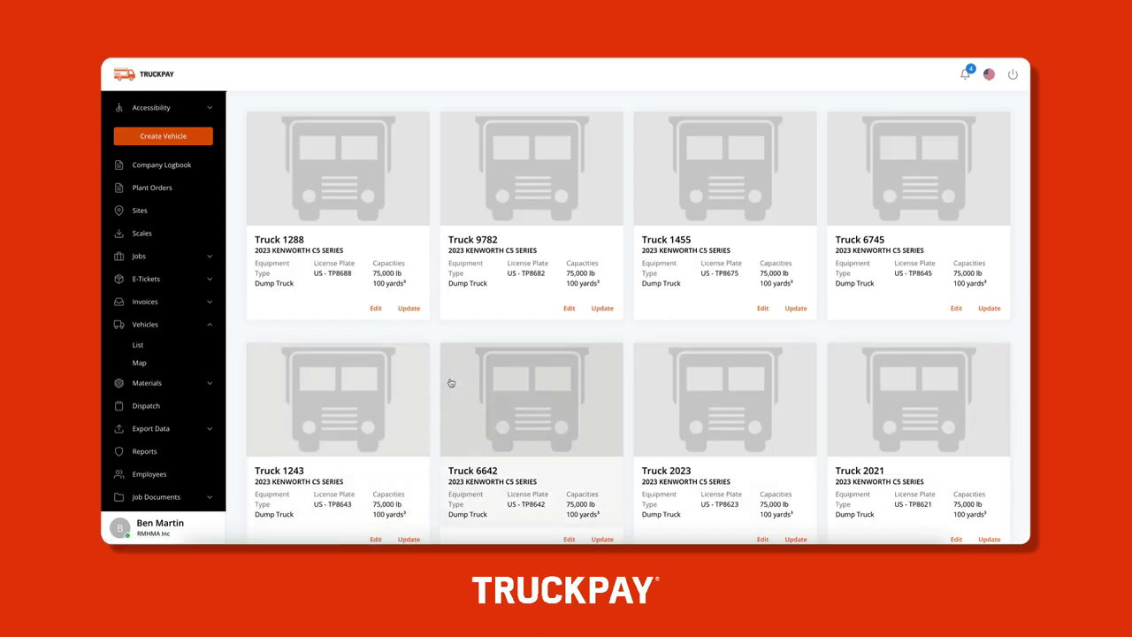
scroll(449, 385, "down", 5)
scroll(449, 385, "up", 5)
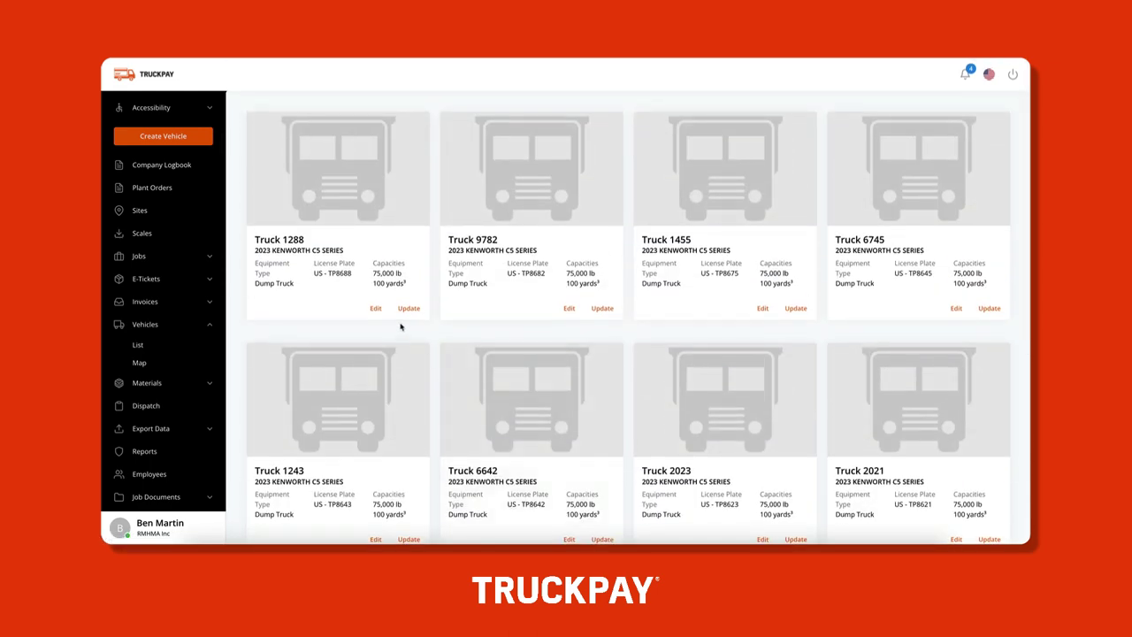
left_click(203, 140)
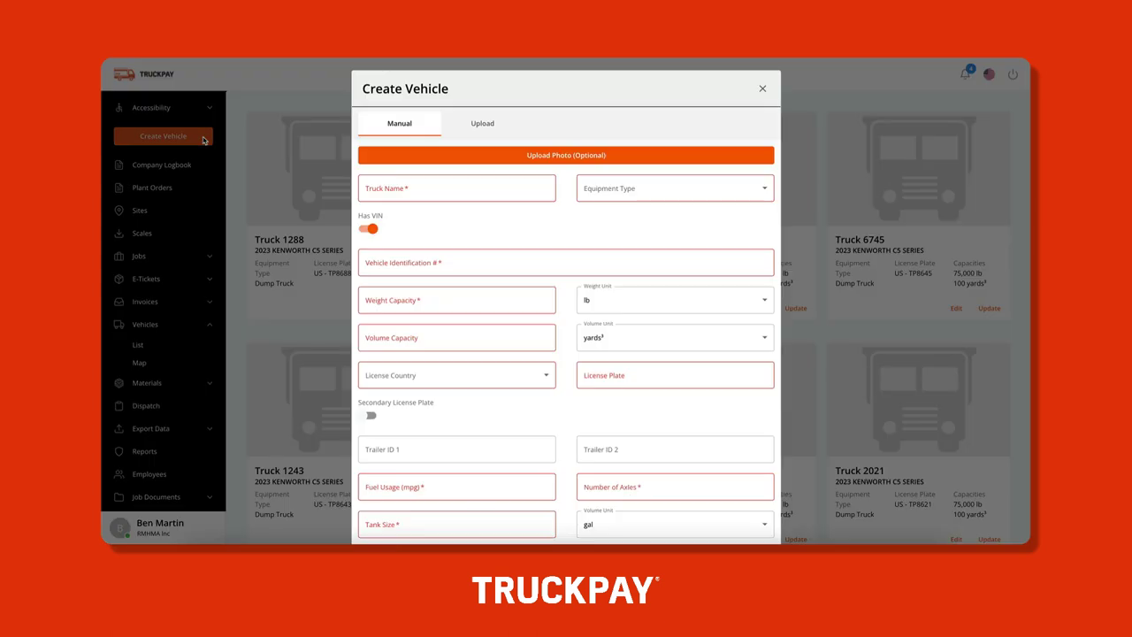
left_click(474, 127)
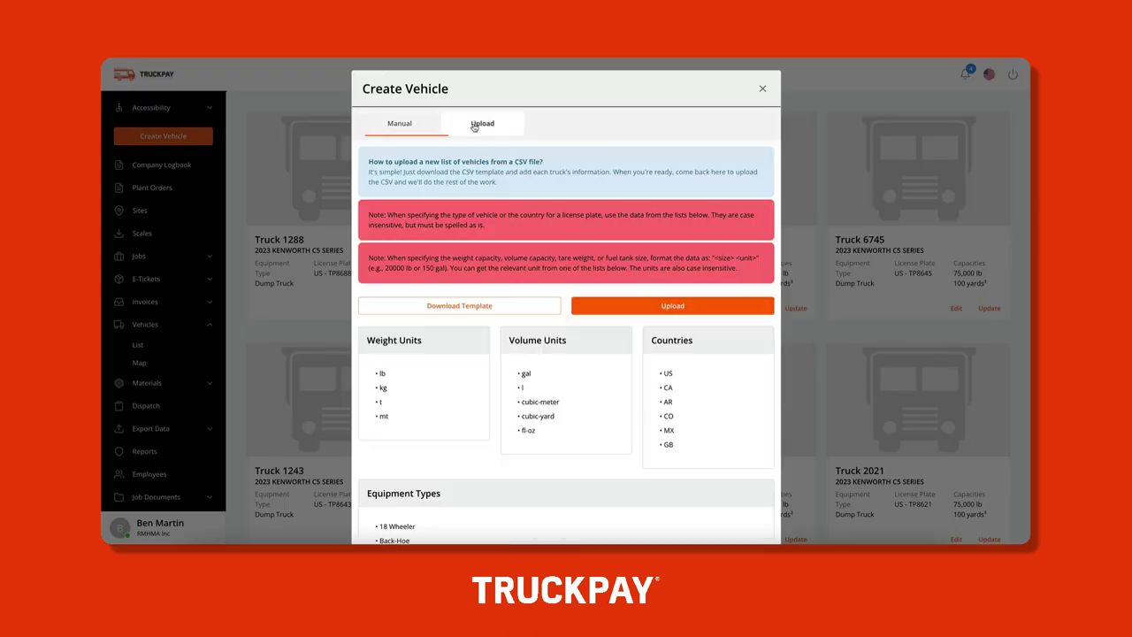
left_click(416, 124)
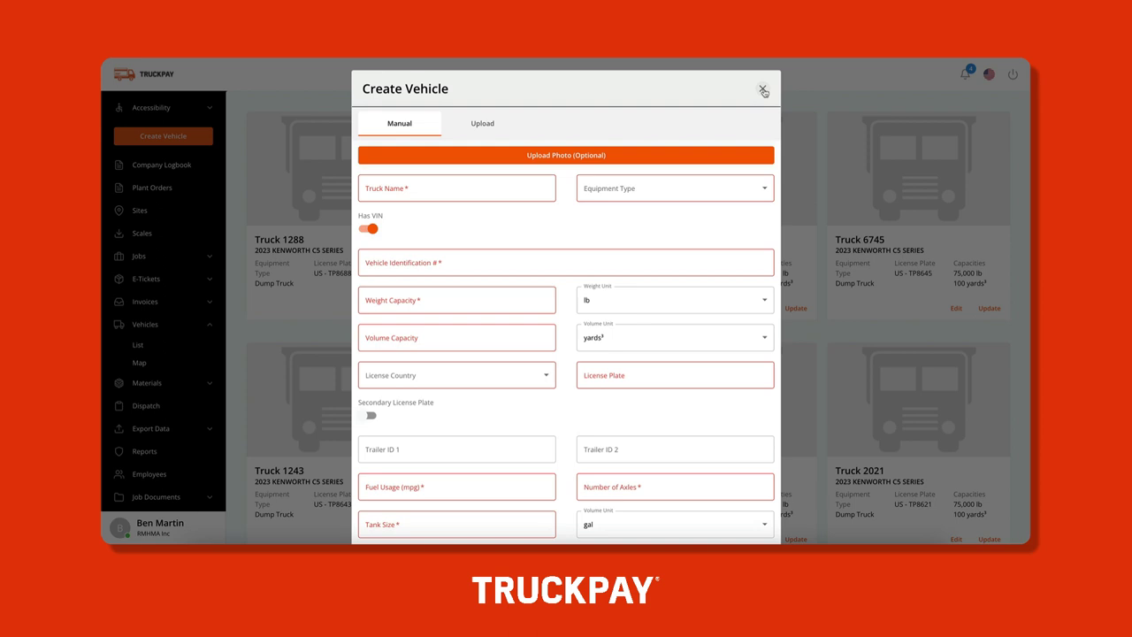
left_click(763, 91)
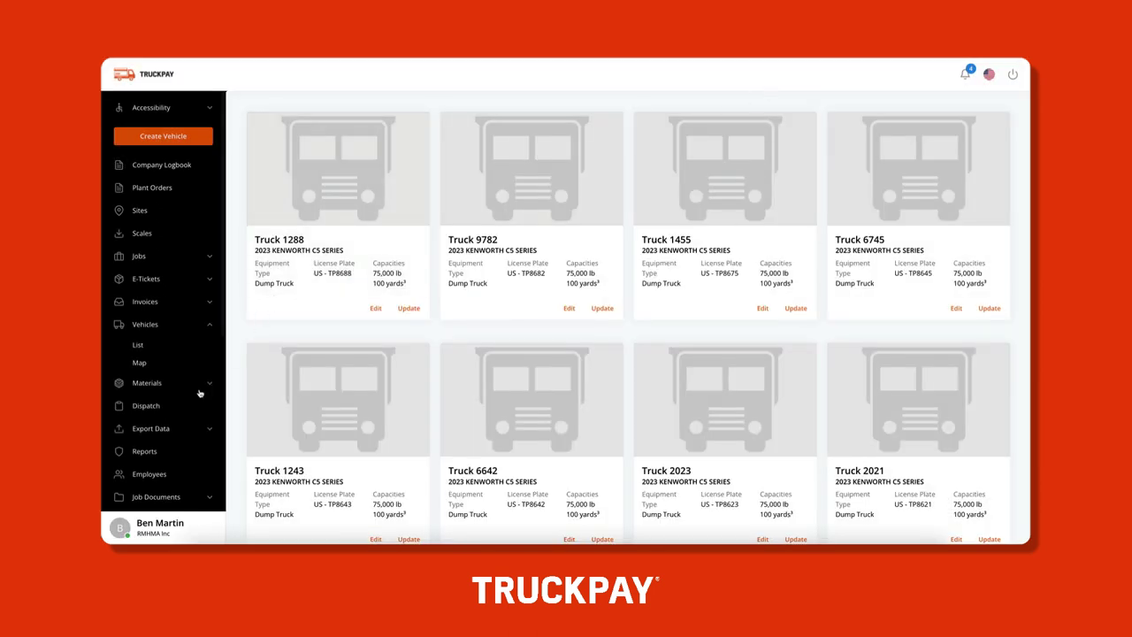
On the Employees page, enter the invitee's e-mail and choose the Company Truck Driver position
left_click(149, 474)
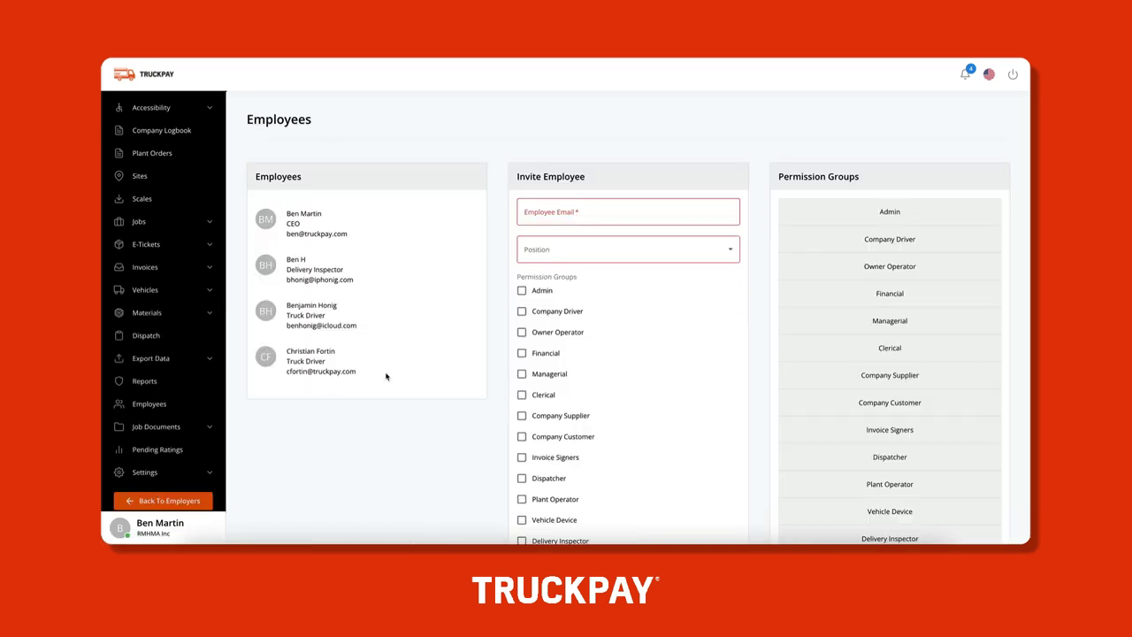
left_click(578, 213)
left_click(583, 250)
left_click(583, 251)
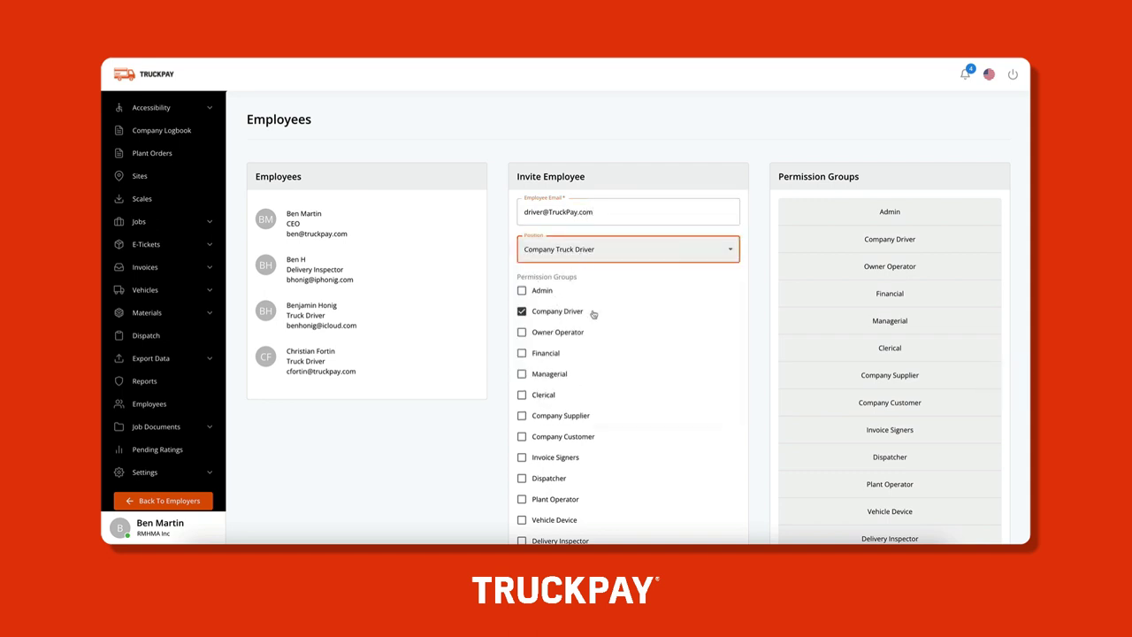
Bring up the Dispatch map of the San Diego area
scroll(575, 315, "down", 3)
scroll(596, 313, "up", 3)
left_click(152, 334)
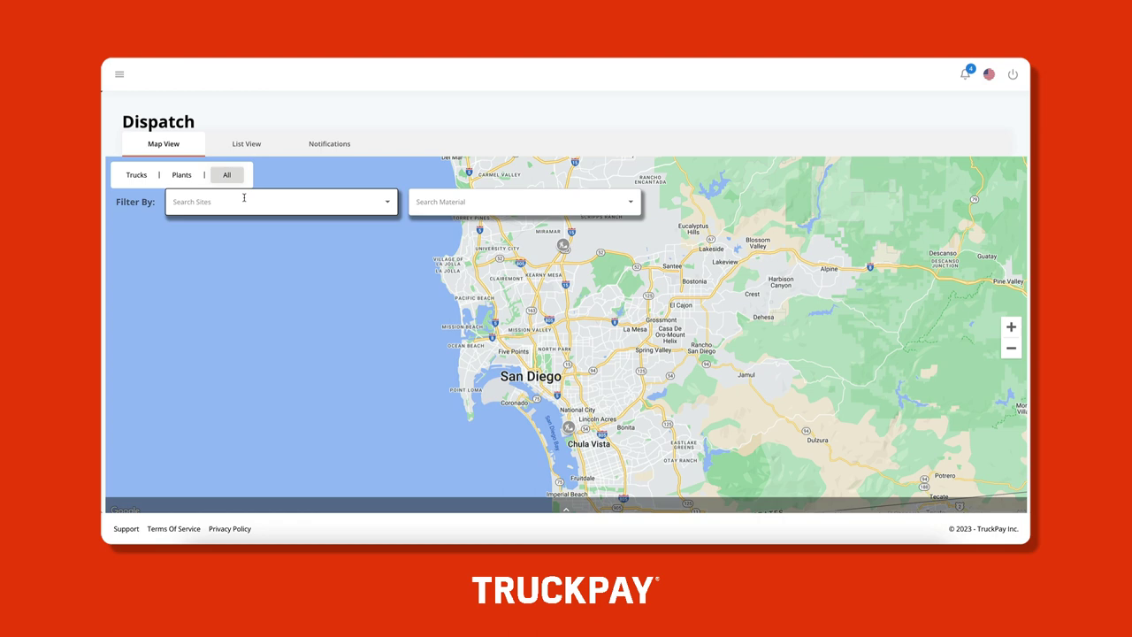
Look through the Search Sites and Search Material filters and briefly show the orders table
left_click(244, 198)
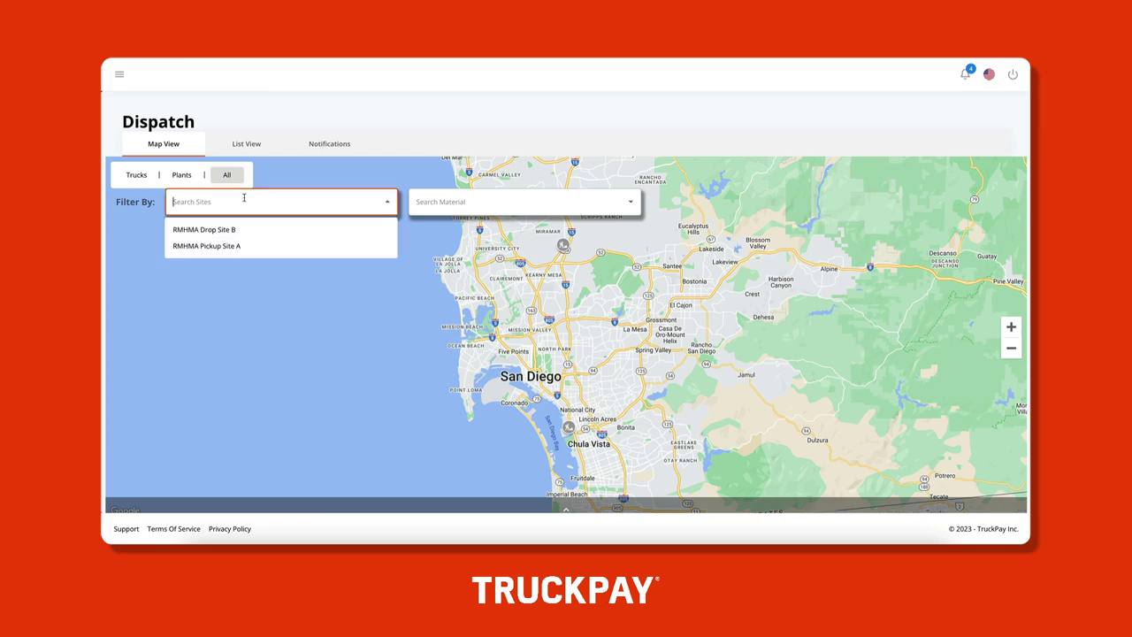
left_click(435, 202)
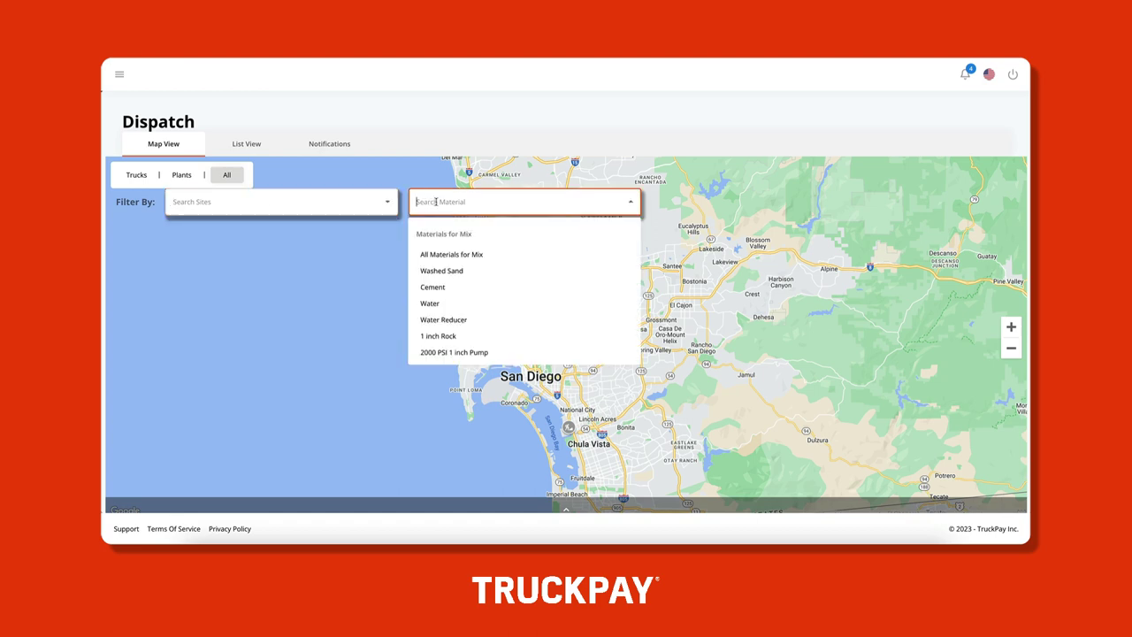
left_click(435, 202)
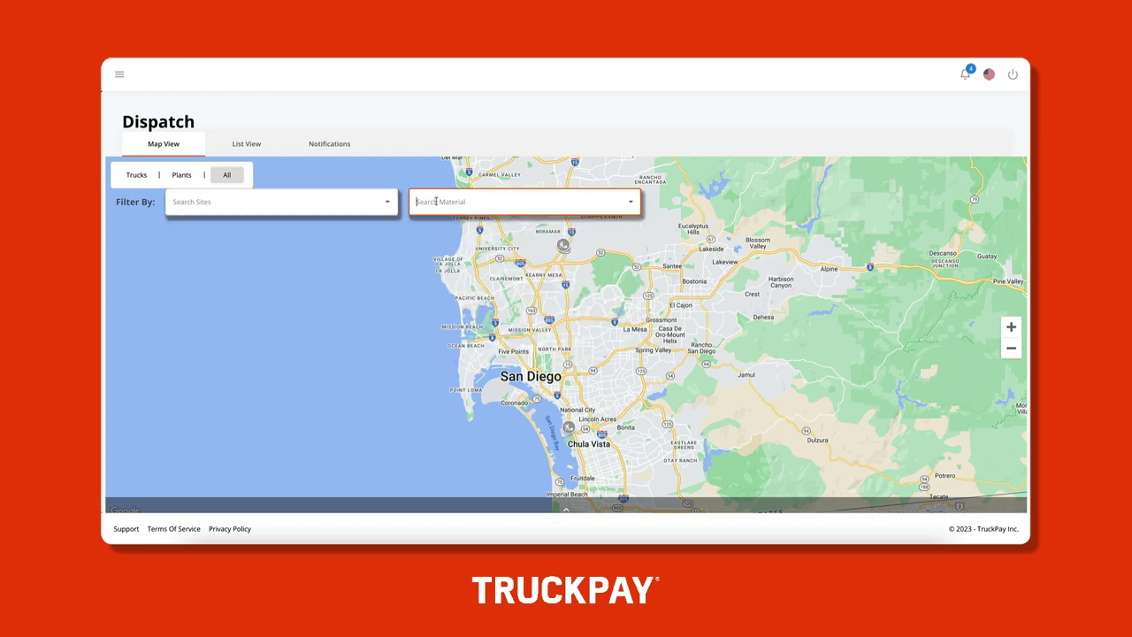
left_click(567, 510)
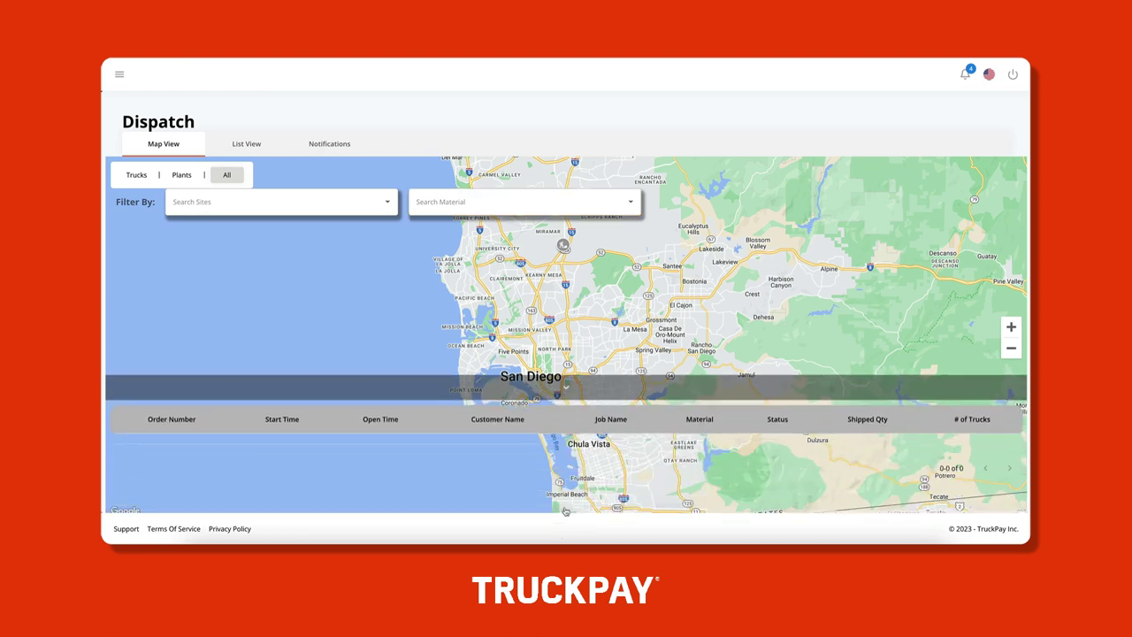
left_click(563, 389)
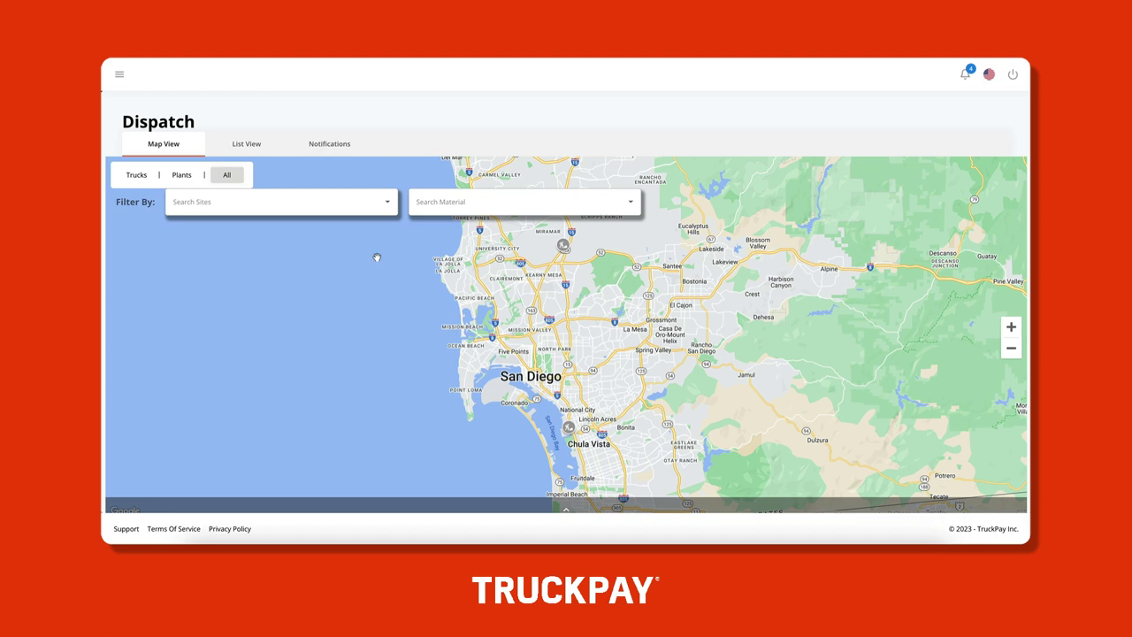
Limit the map to trucks only, then switch to List View for 04/02/2023
left_click(181, 177)
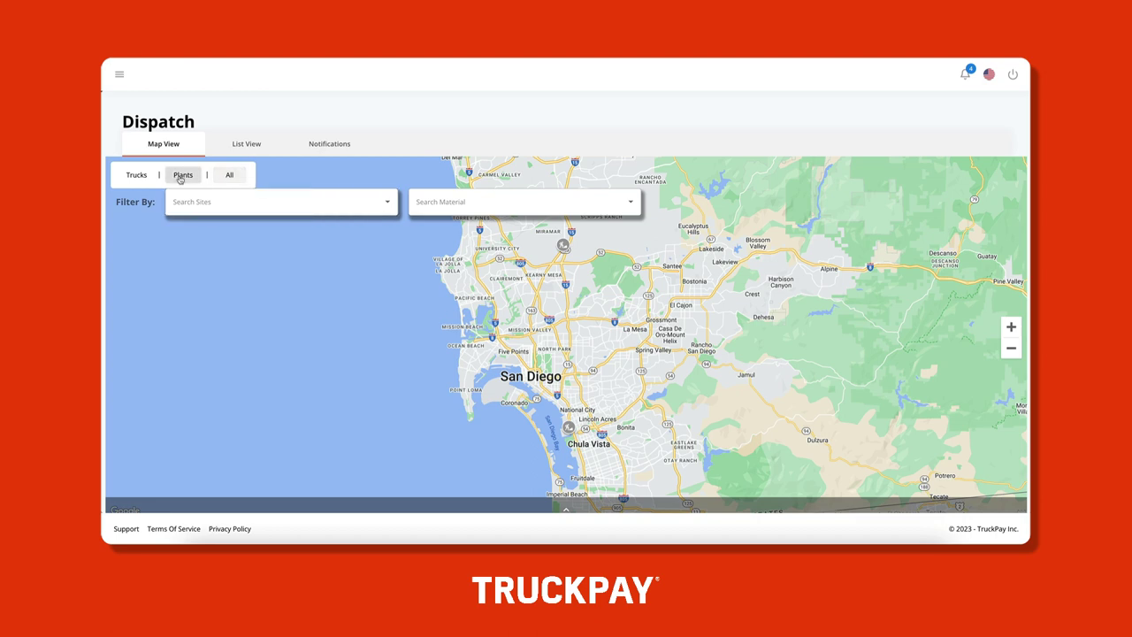
left_click(132, 175)
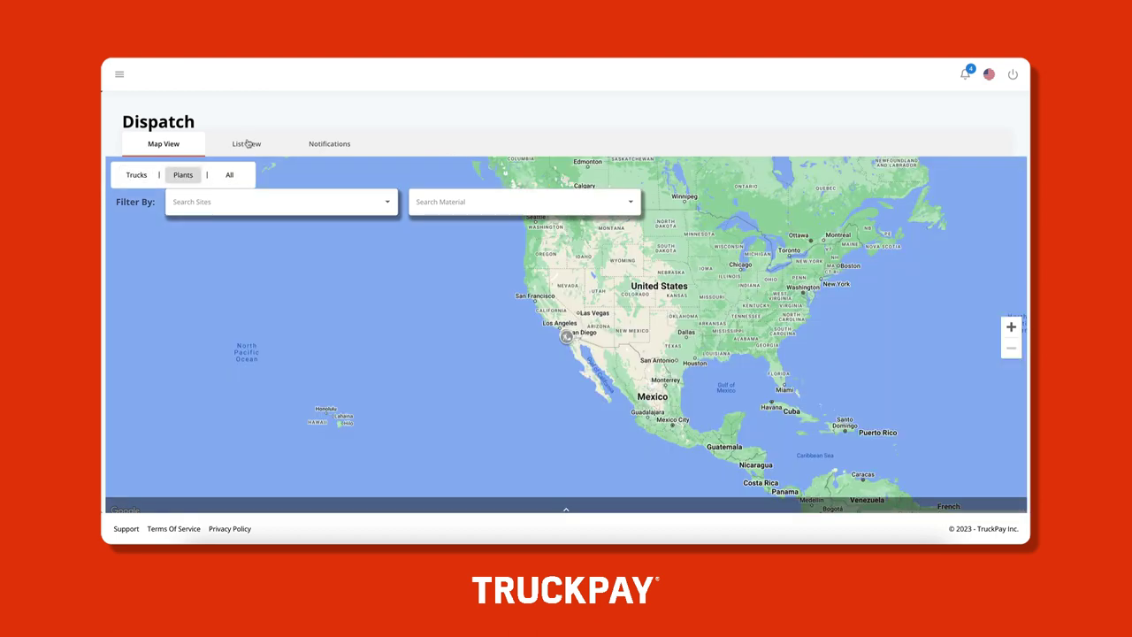
left_click(247, 145)
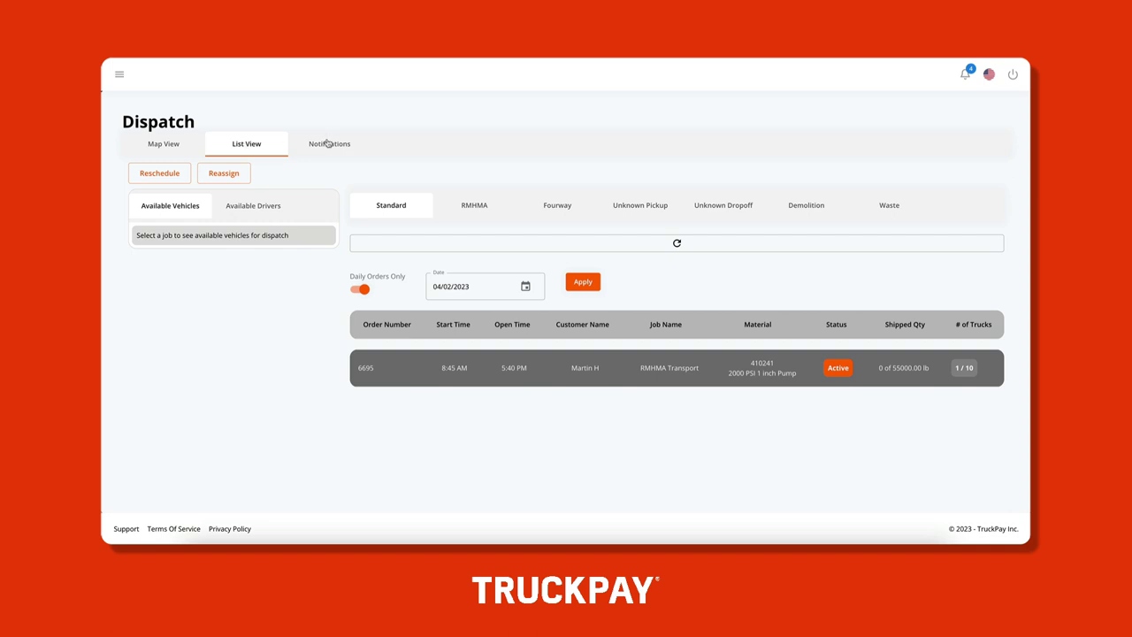
Show the dispatch notifications listing Truck 1211 on the RMHMA Transport job
left_click(328, 143)
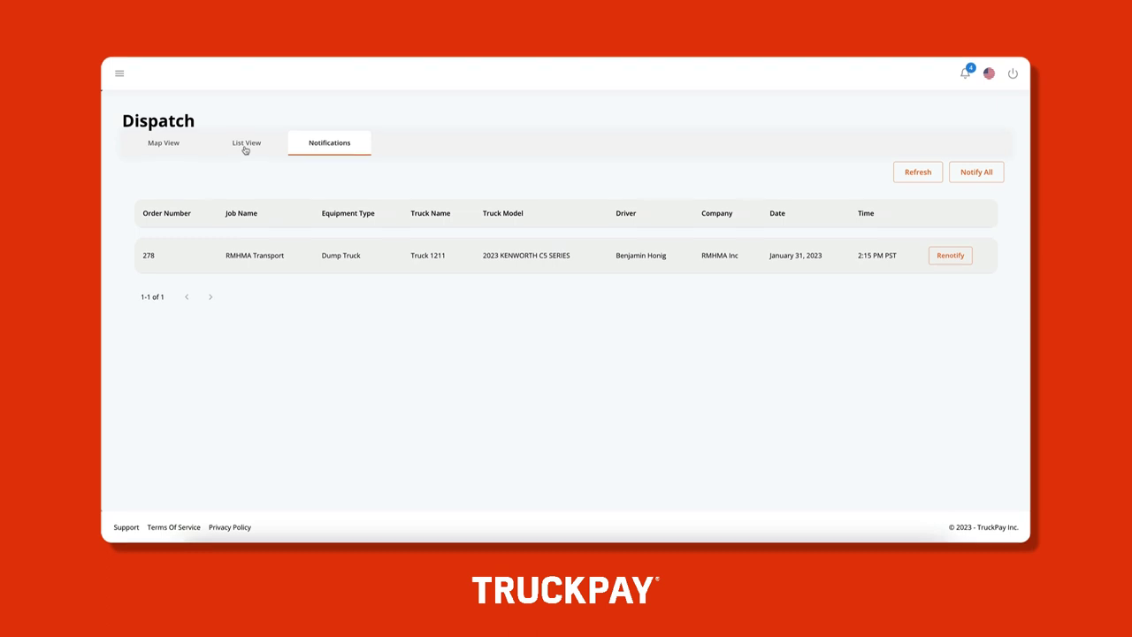
Return to List View with the RMHMA Transport order for 04/02/2023
left_click(246, 145)
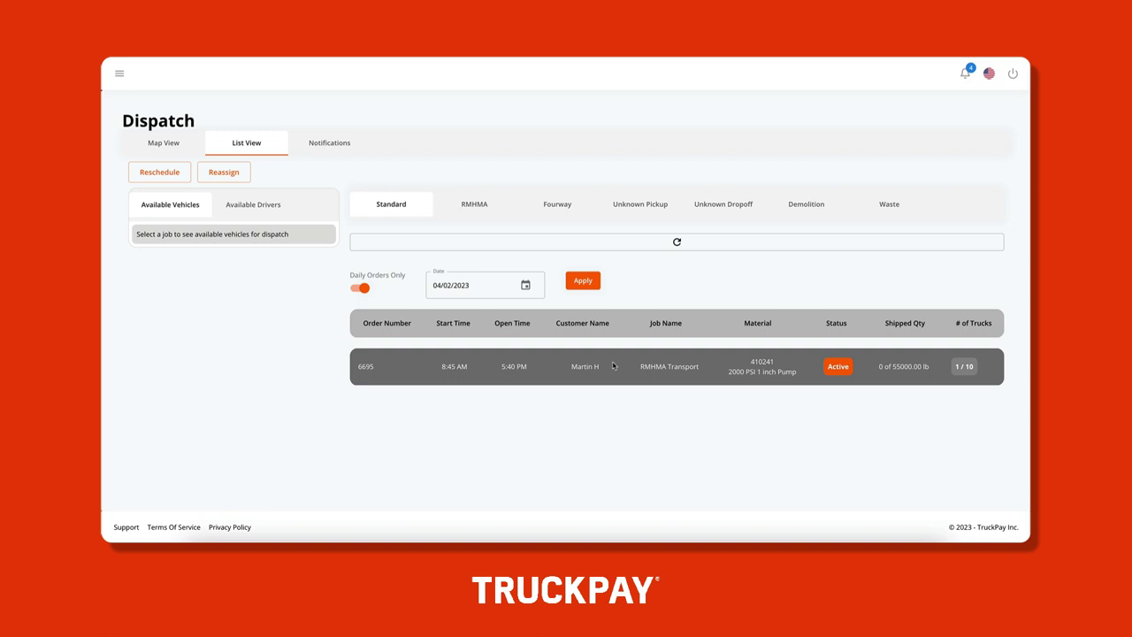
Keep the date unchanged and expand order 6695 to show its details and available dump trucks
left_click(524, 284)
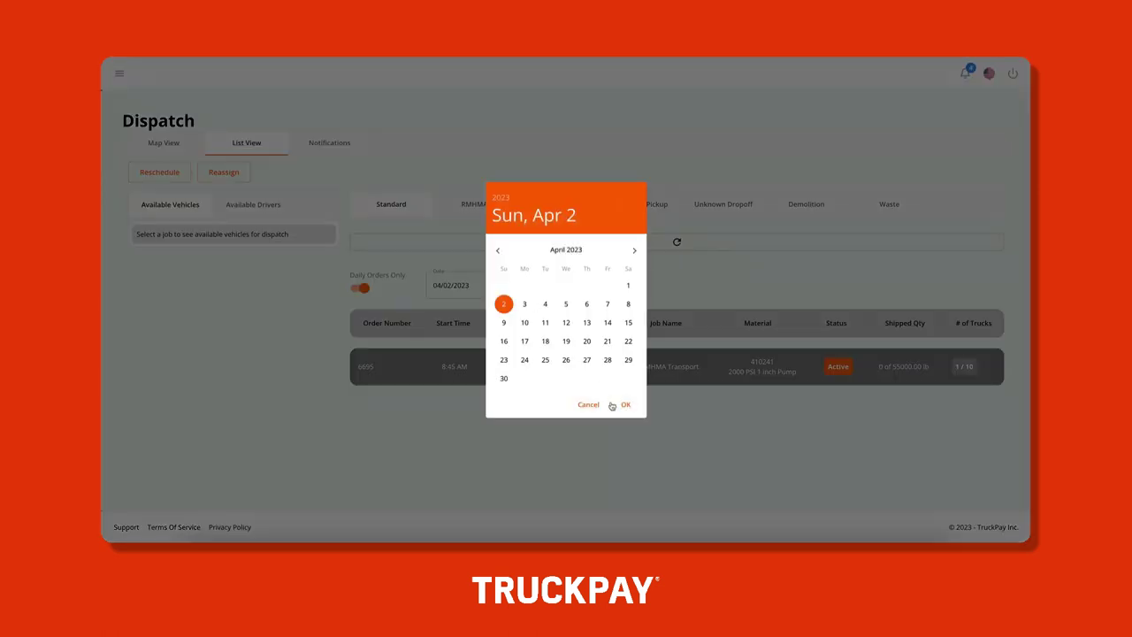
left_click(590, 406)
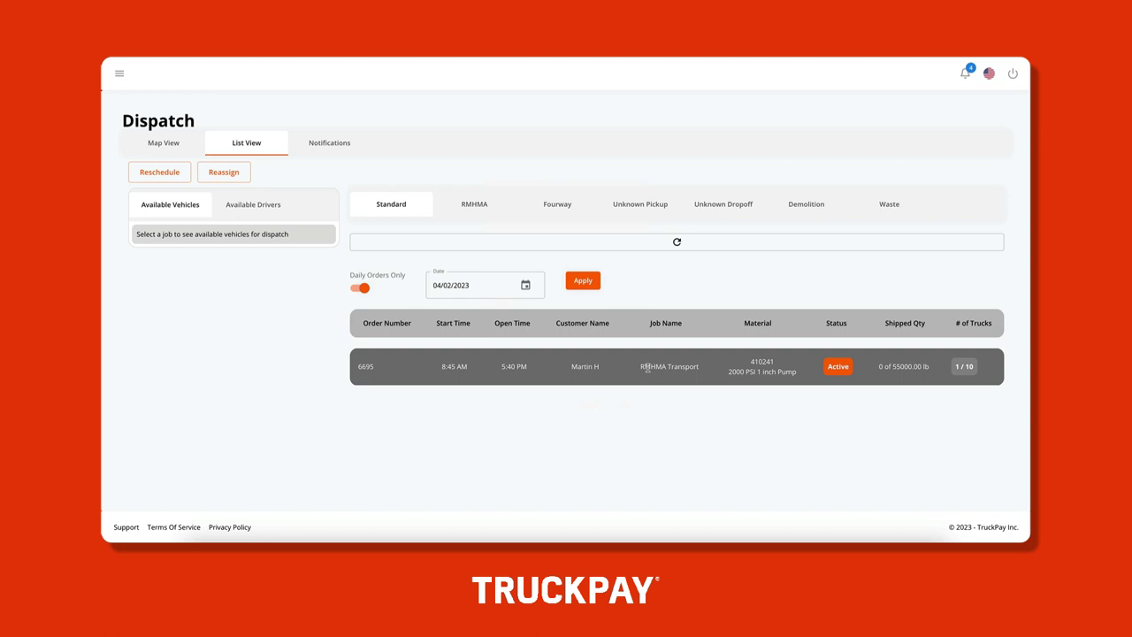
left_click(647, 368)
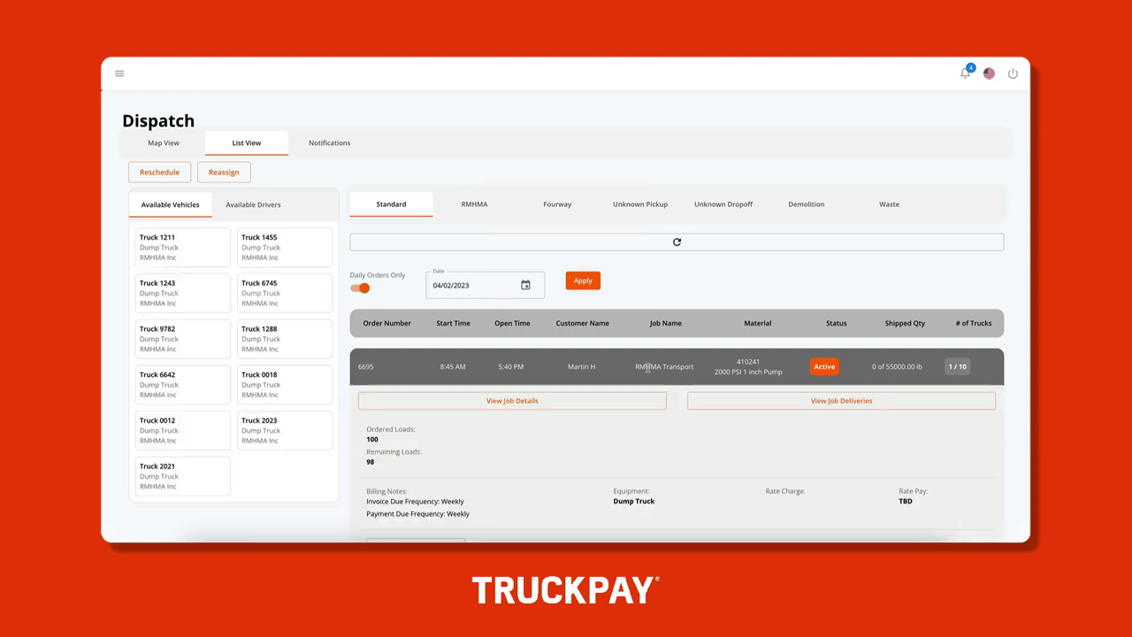
scroll(646, 368, "down", 3)
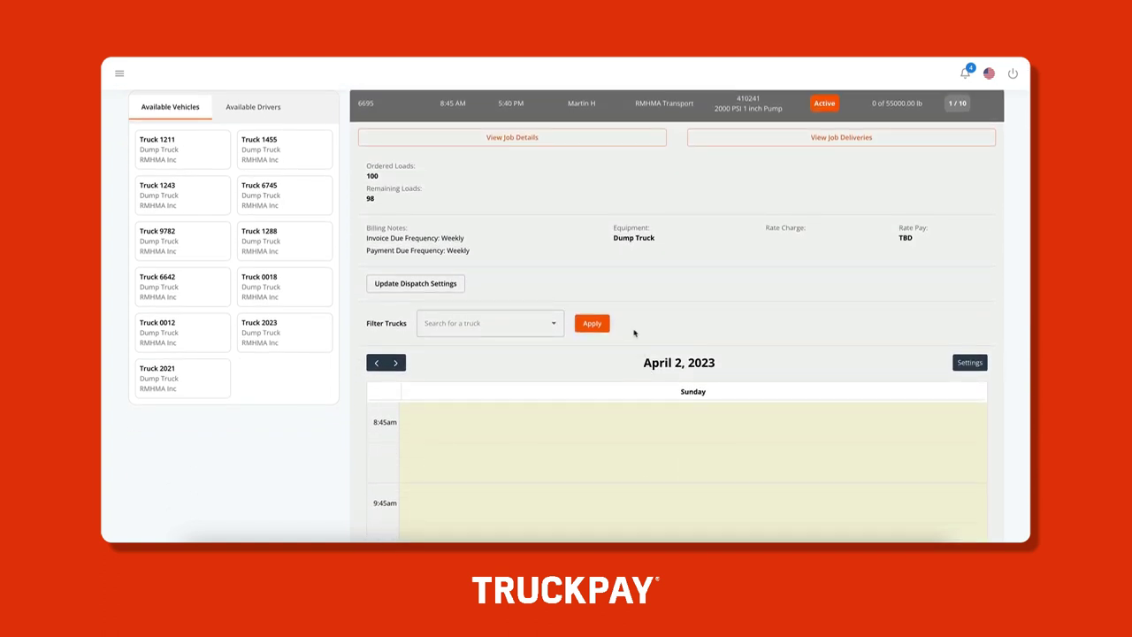
scroll(634, 330, "down", 1)
scroll(635, 331, "down", 2)
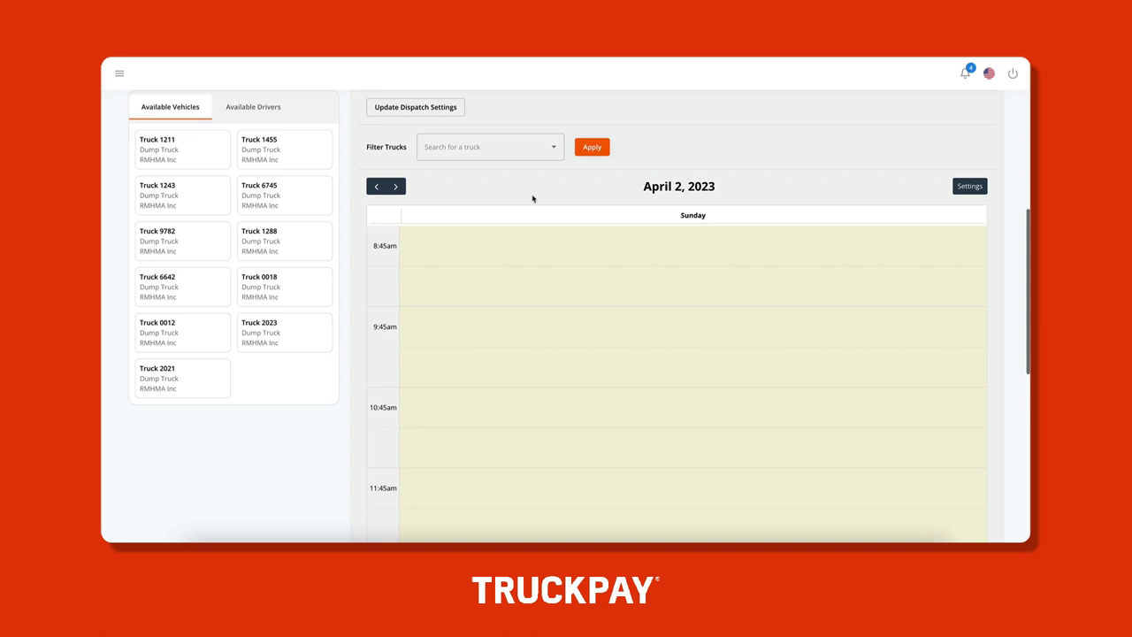
left_click(520, 147)
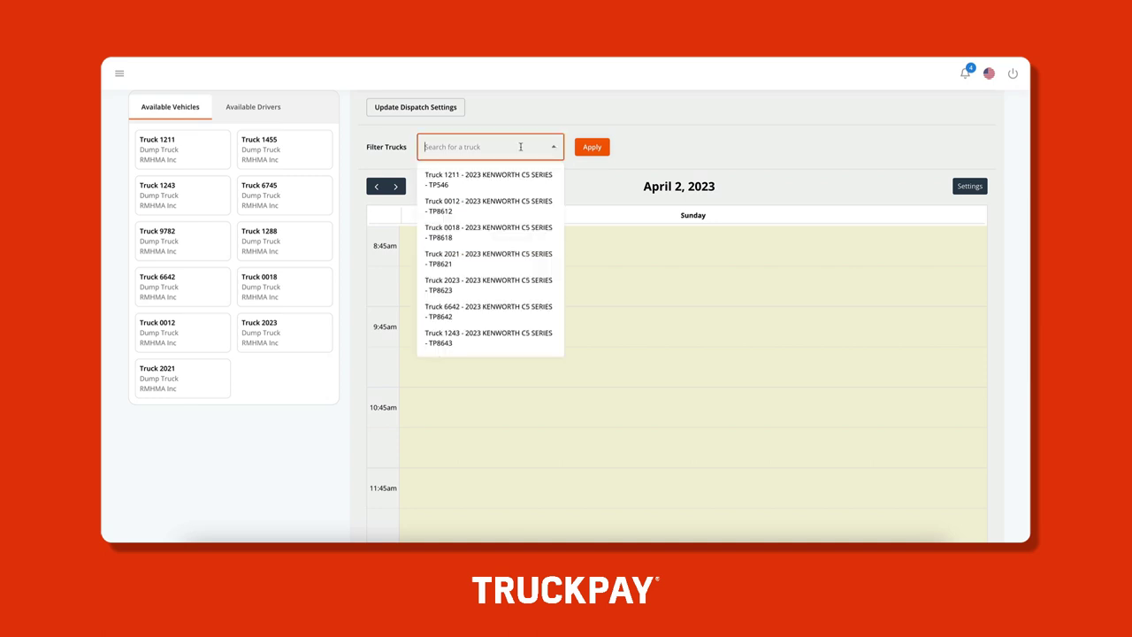
scroll(527, 283, "down", 3)
scroll(527, 283, "up", 3)
left_click(516, 104)
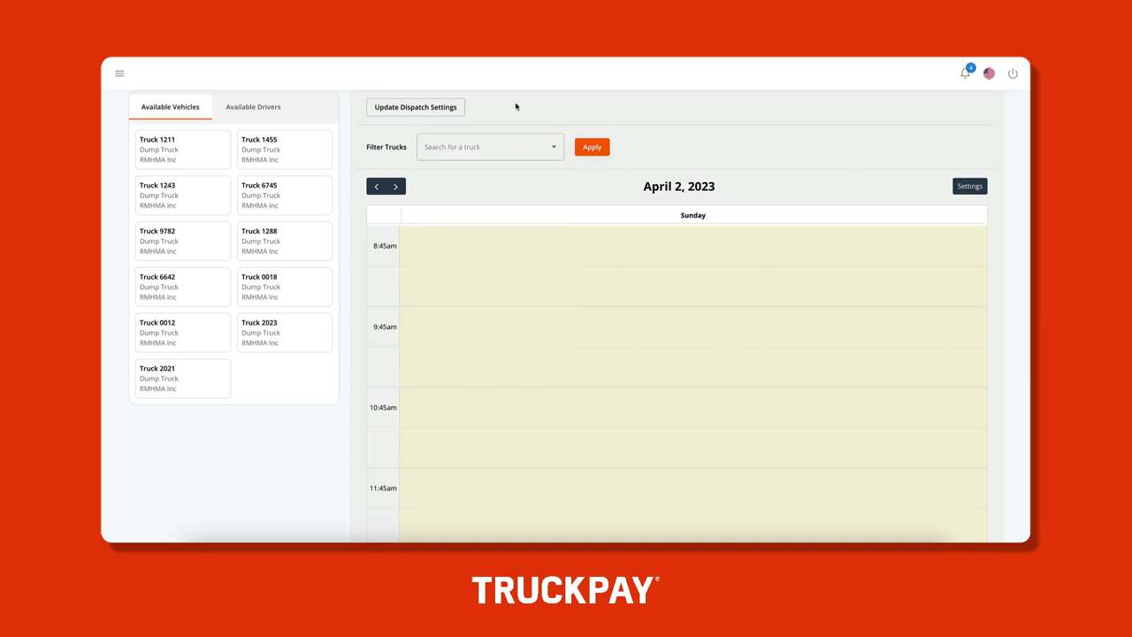
Save order 6695's Update Dispatch Settings with driver/vehicle enforcement and SMS plus in-app notifications on
left_click(444, 108)
scroll(444, 109, "up", 3)
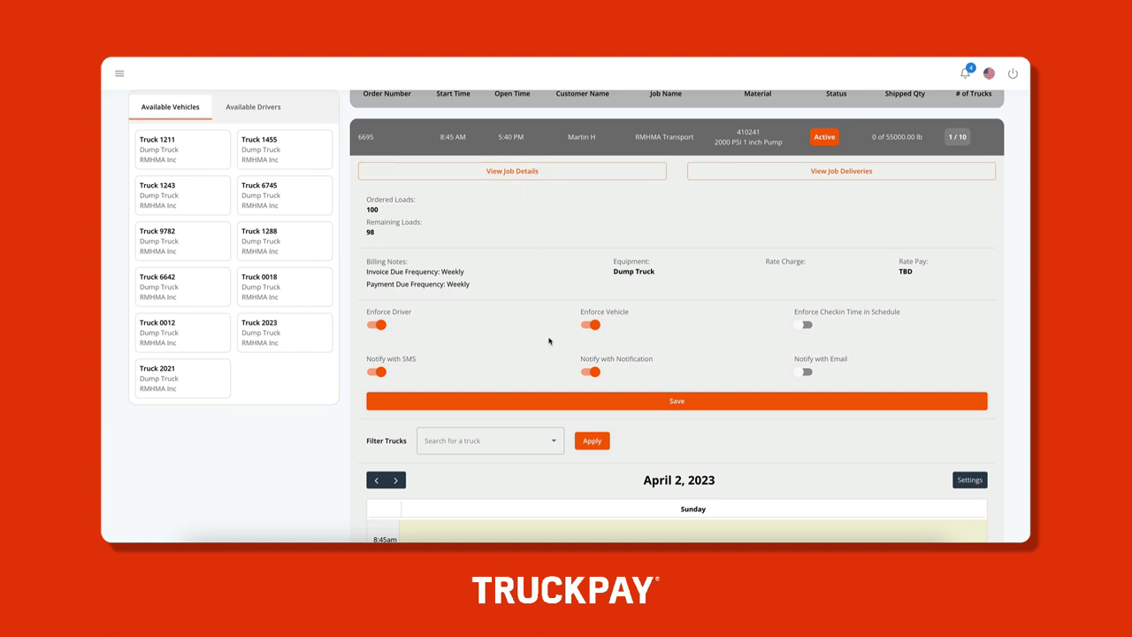
left_click(548, 408)
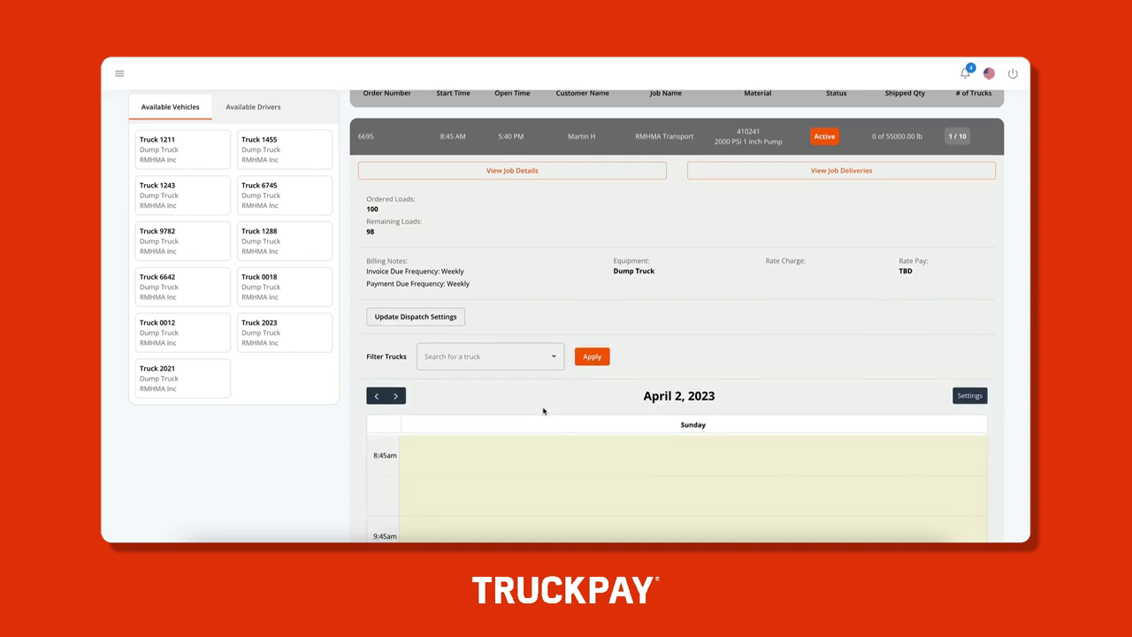
scroll(543, 410, "down", 3)
In calendar Settings, turn on Allow Overlap and Setup Load Gap with a 30-minute load gap
left_click(970, 196)
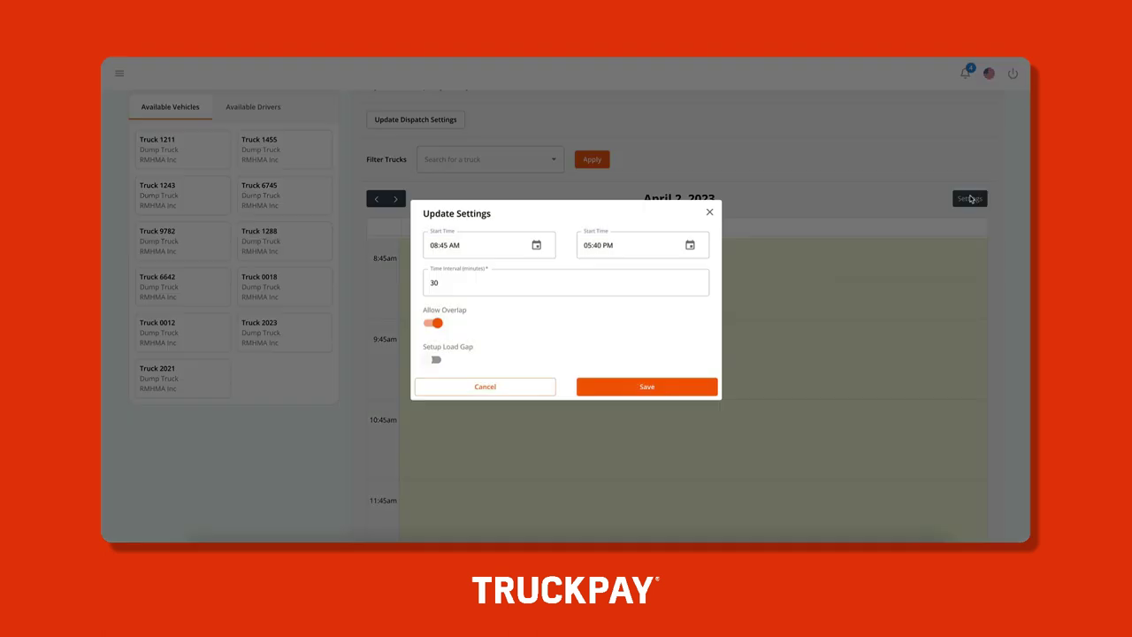
left_click(583, 287)
left_click(436, 322)
left_click(435, 362)
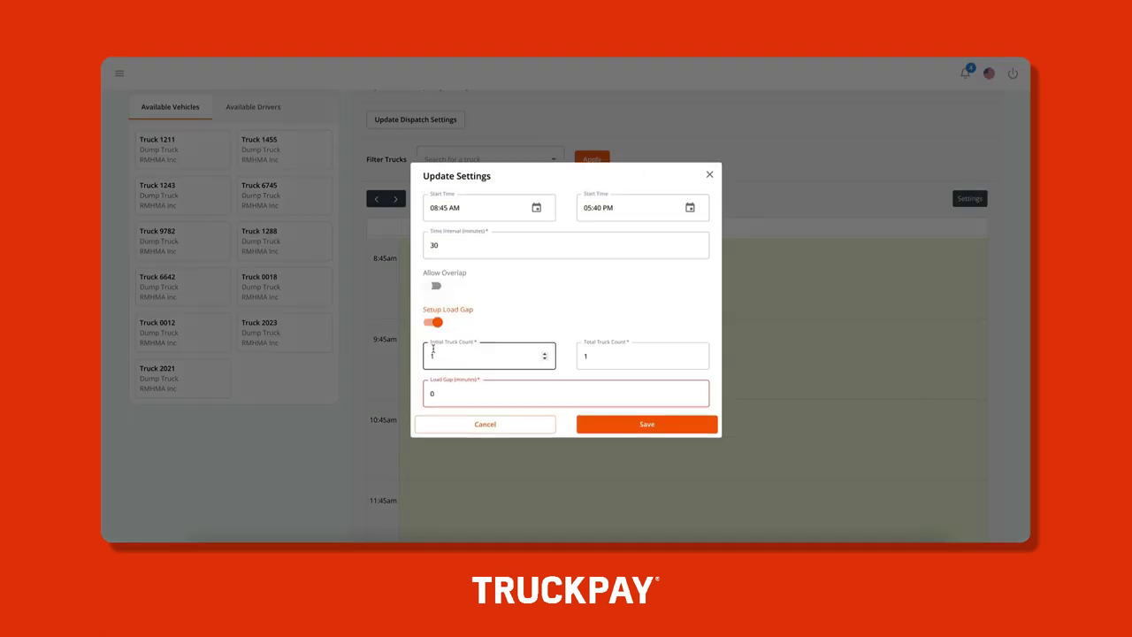
left_click(434, 286)
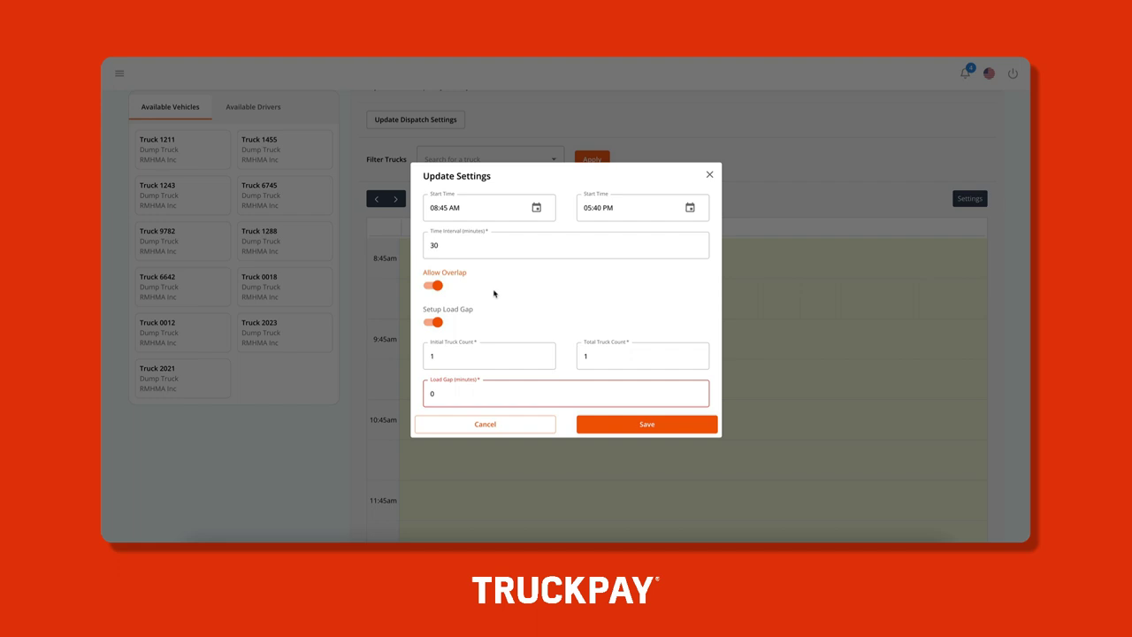
left_click(471, 397)
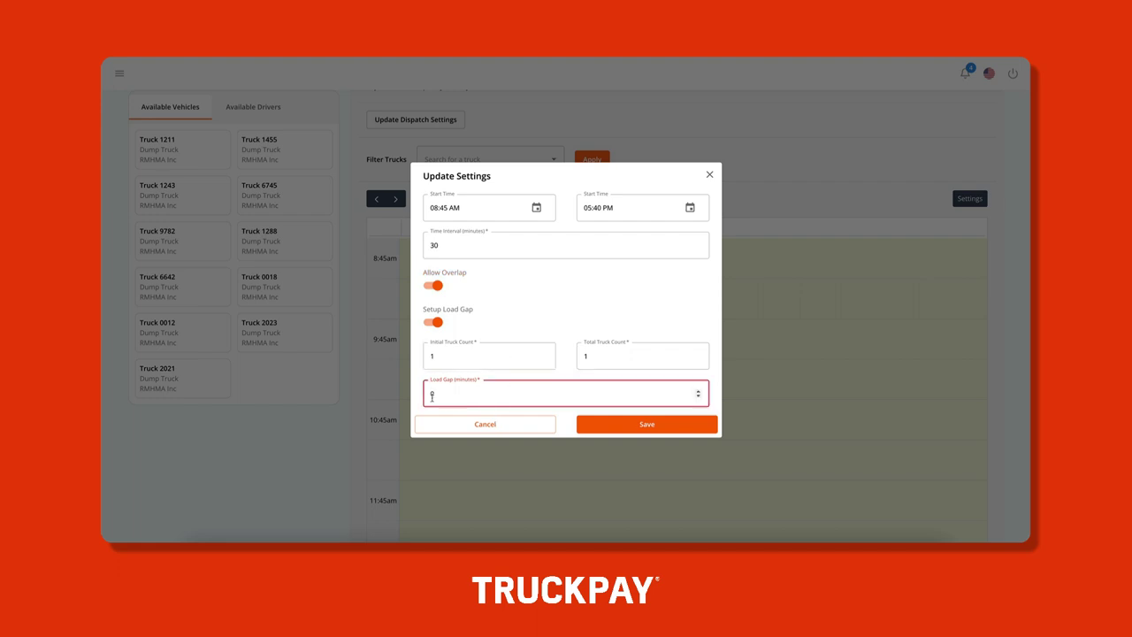
type("30")
left_click(710, 177)
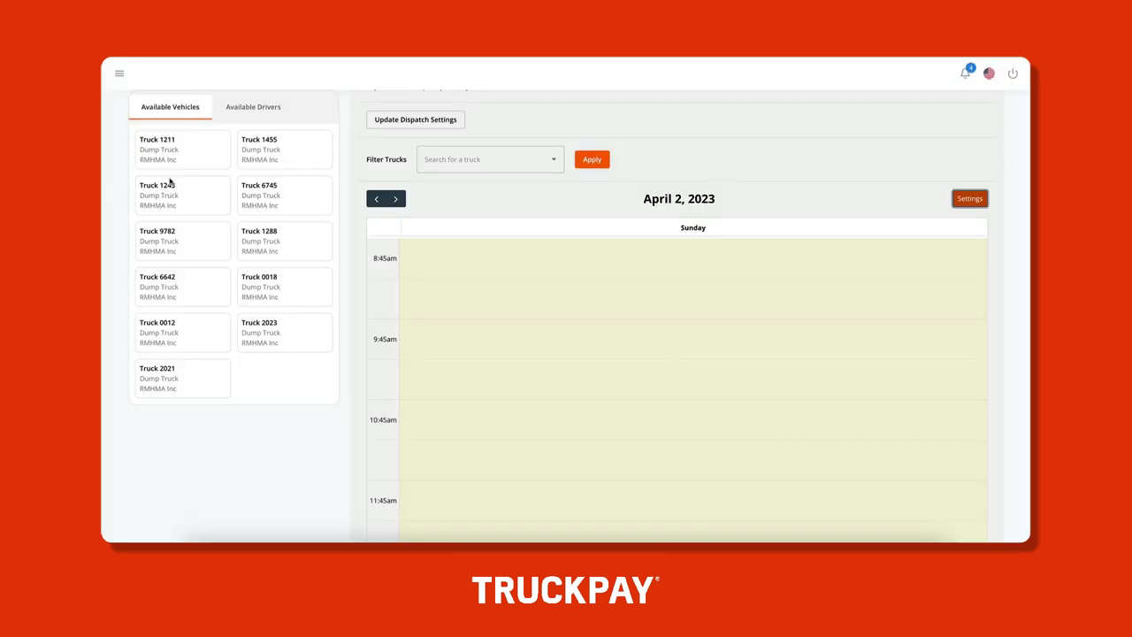
Book Truck 6745 and another truck at 9:15, Truck 1288 at 10:15 and Truck 0012 at 11:15
left_click_drag(255, 195, 412, 294)
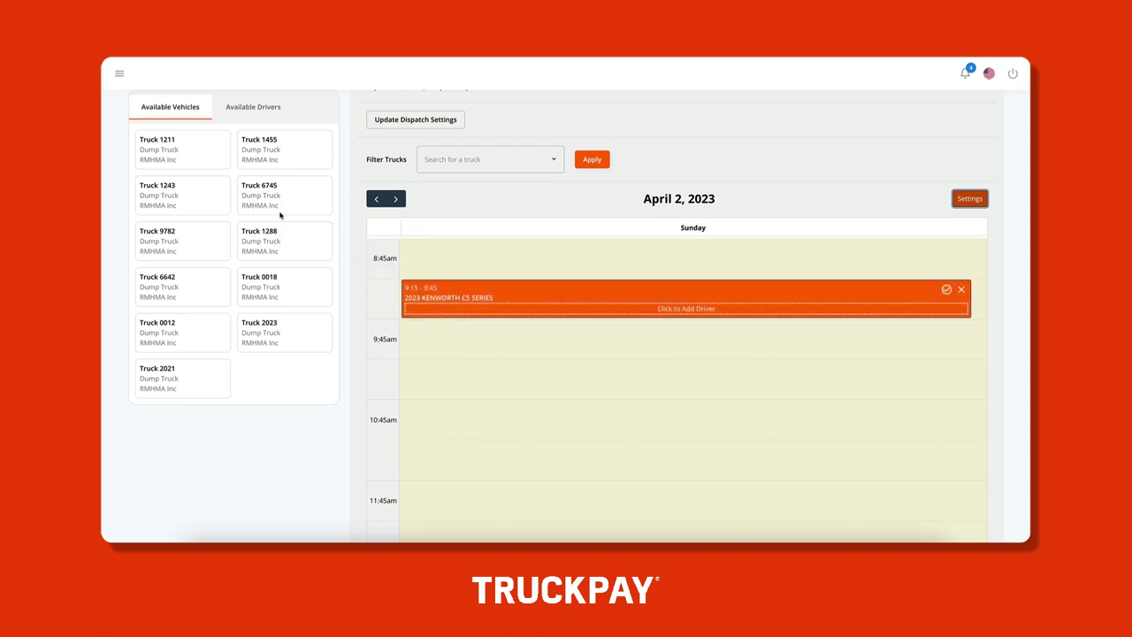
left_click_drag(270, 197, 812, 308)
left_click_drag(270, 248, 462, 404)
left_click_drag(161, 324, 428, 449)
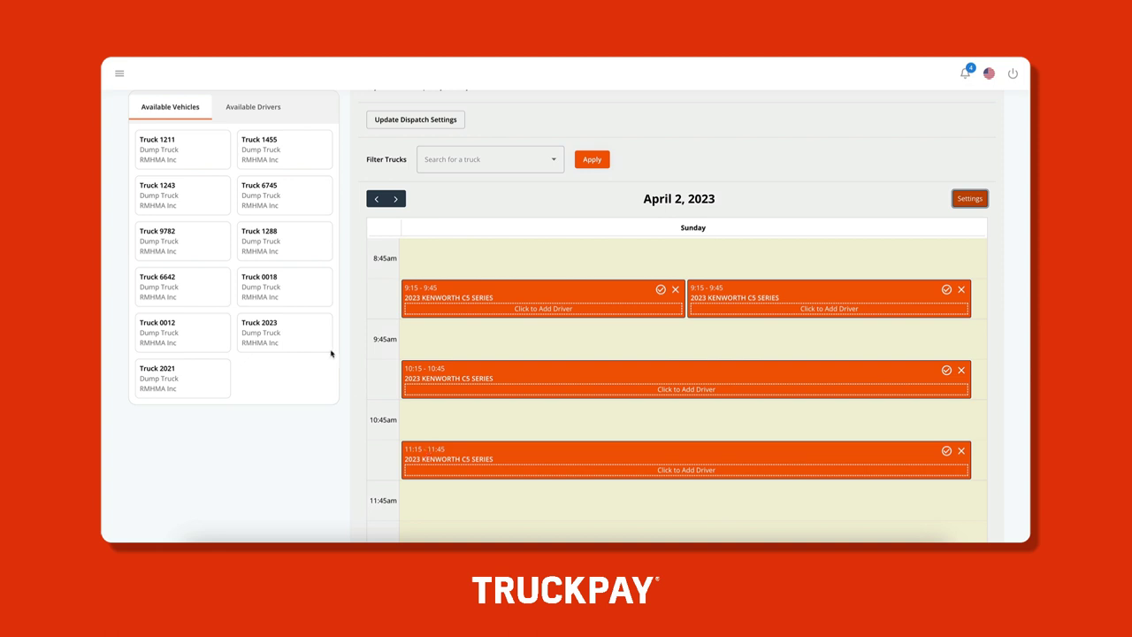
Assign the first and second RMHMA Inc drivers to the 9:15 and 10:15 bookings, then refresh notifications
left_click(500, 309)
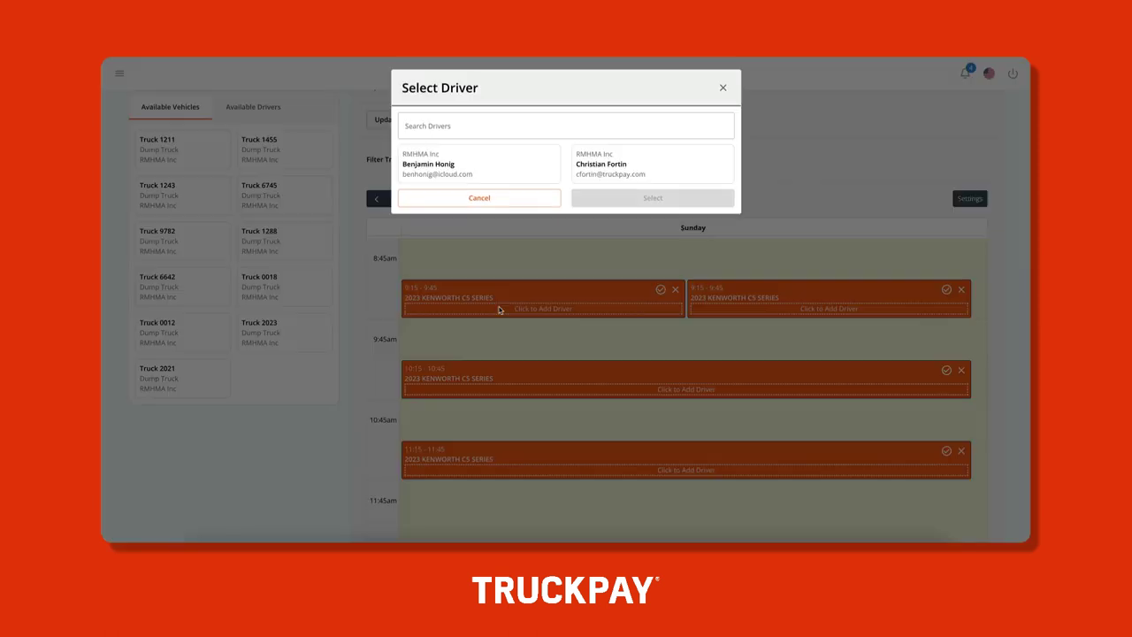
left_click(508, 161)
left_click(598, 198)
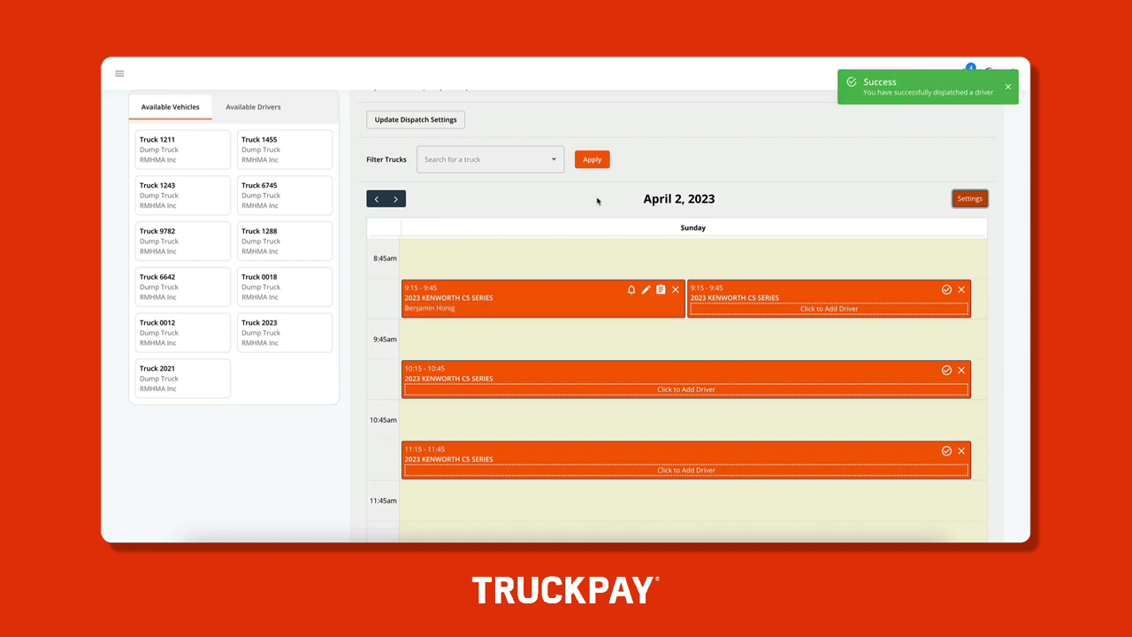
left_click(767, 392)
left_click(667, 176)
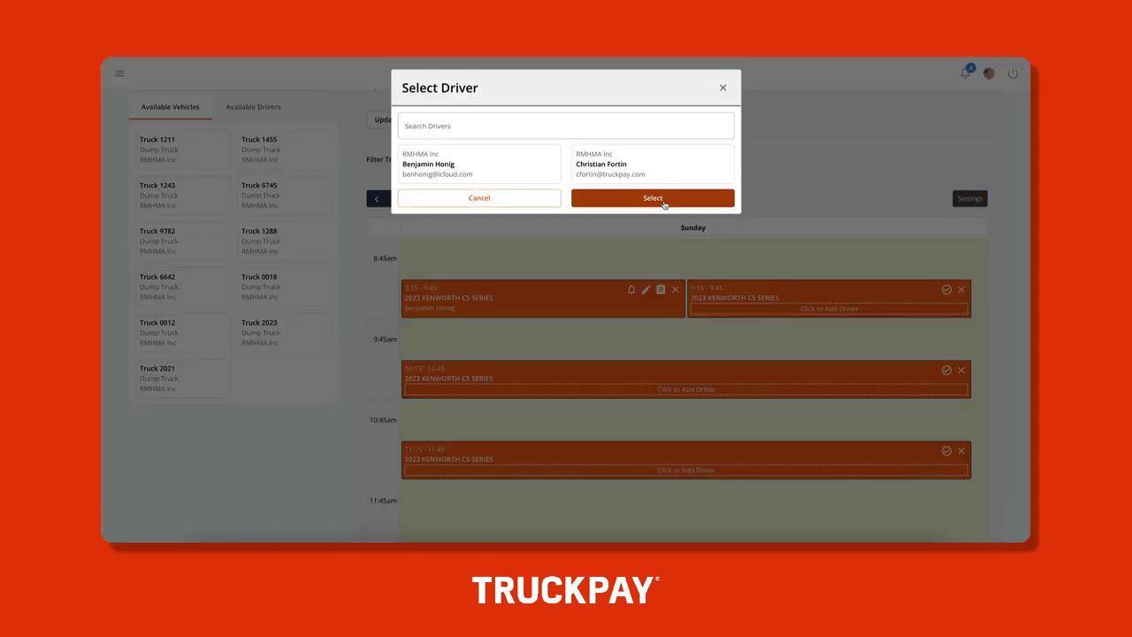
left_click(664, 200)
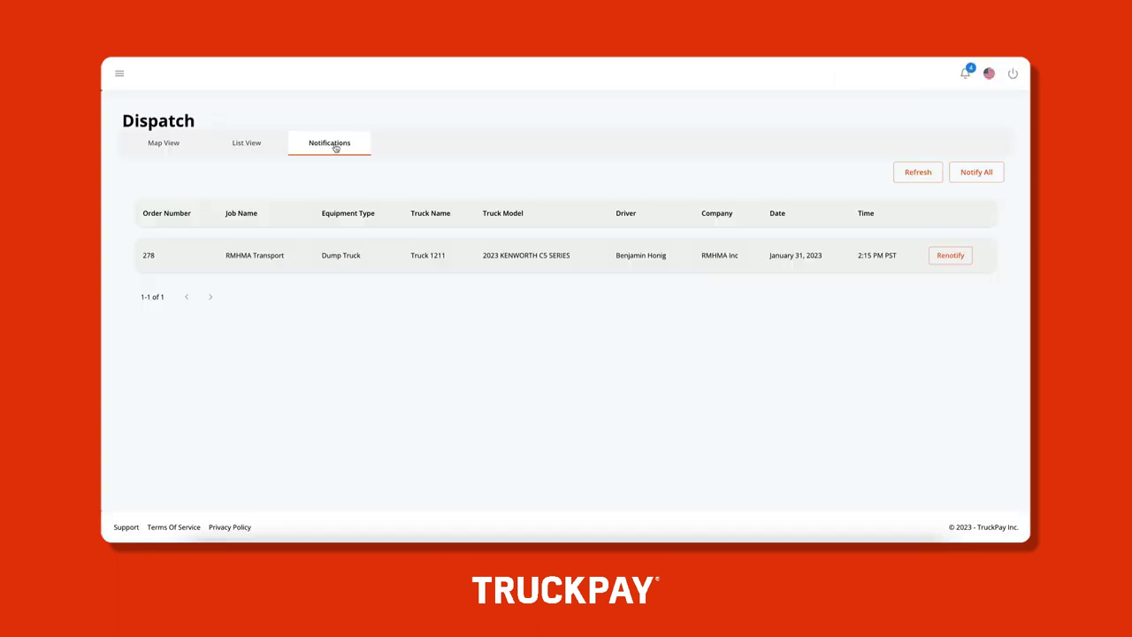
left_click(912, 170)
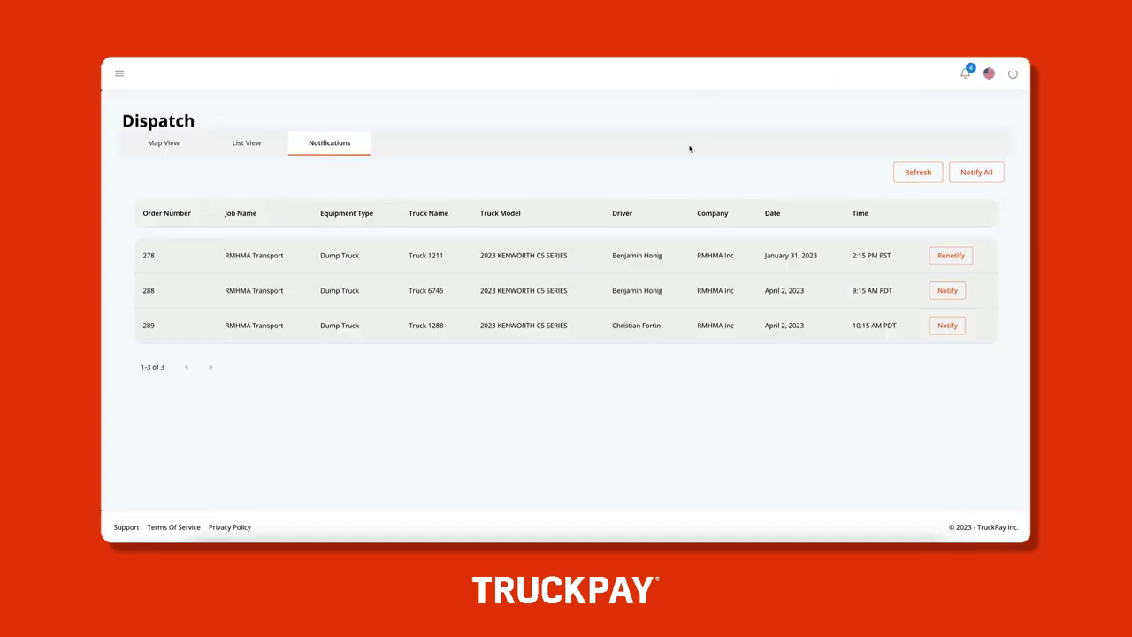
Notify the driver of order 288 for Truck 6745's 9:15 April 2 load
left_click(949, 292)
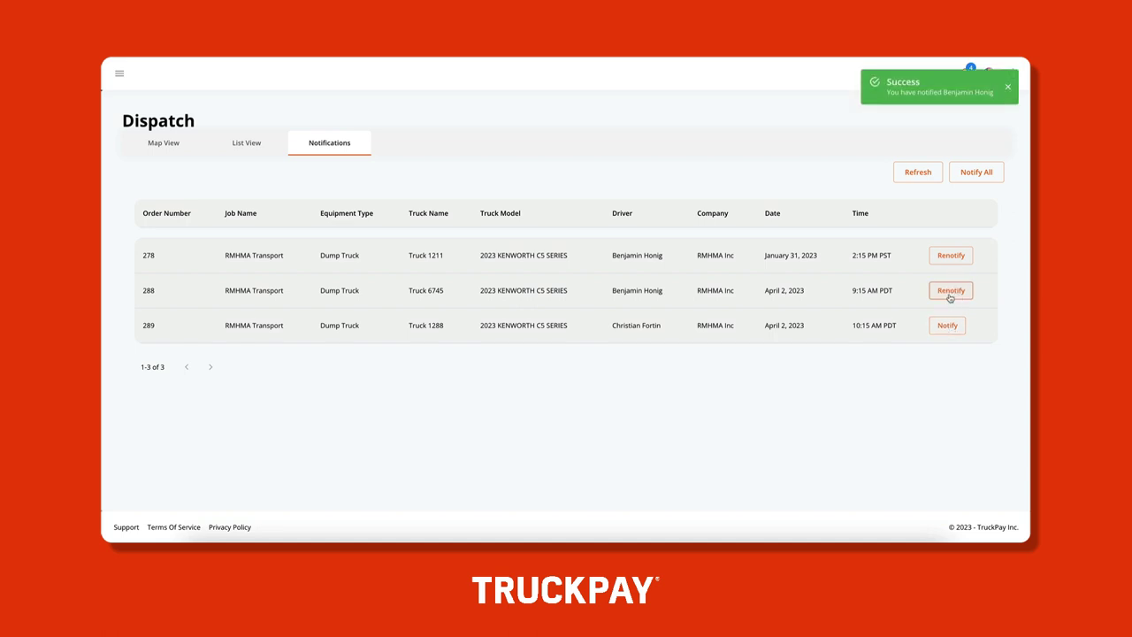